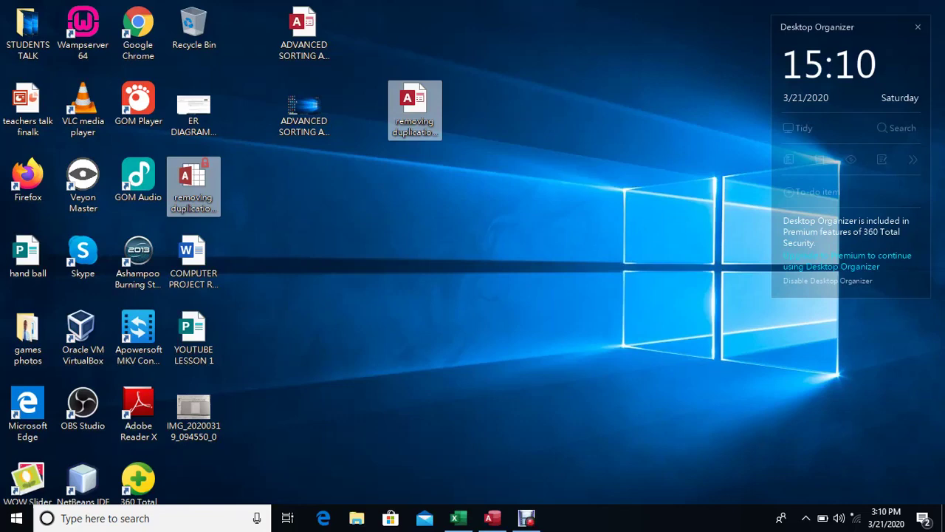
- Switch to the open Access database "removing duplications in a query" and select the CONTRIBUTIONS table
click(493, 518)
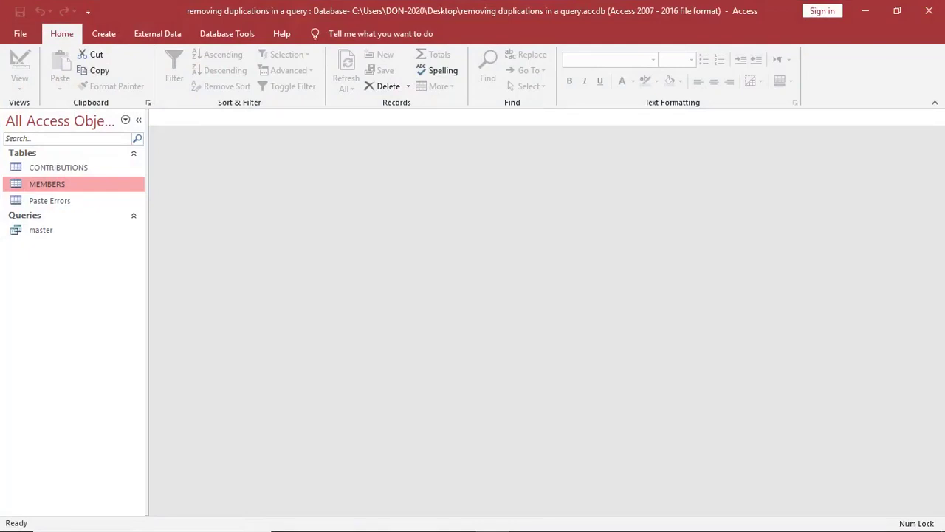
click(58, 168)
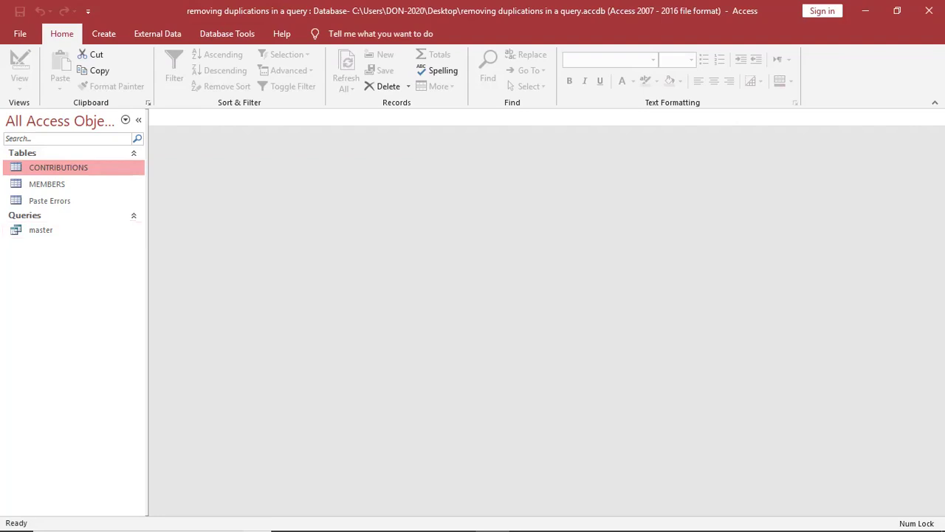
- Open the database relationships layout and add the CONTRIBUTIONS and MEMBERS tables to it
click(227, 33)
click(173, 70)
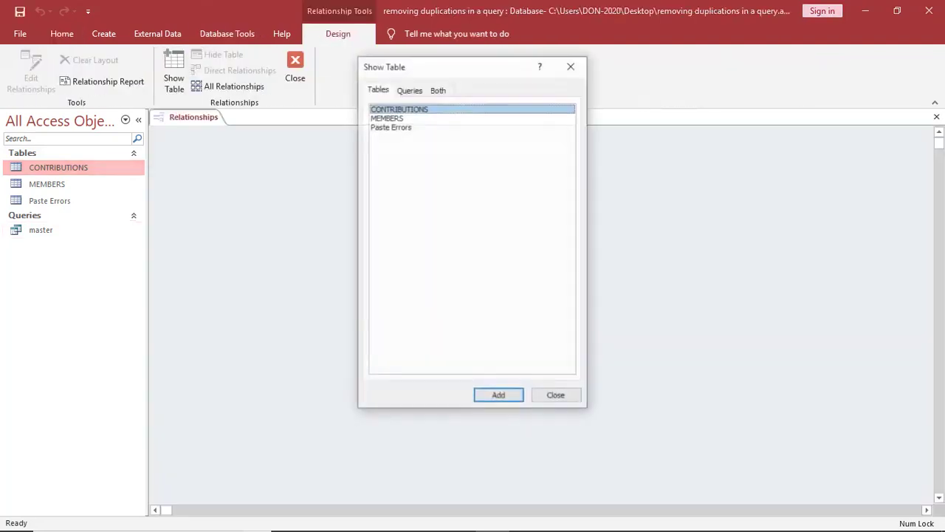
drag(440, 69, 364, 151)
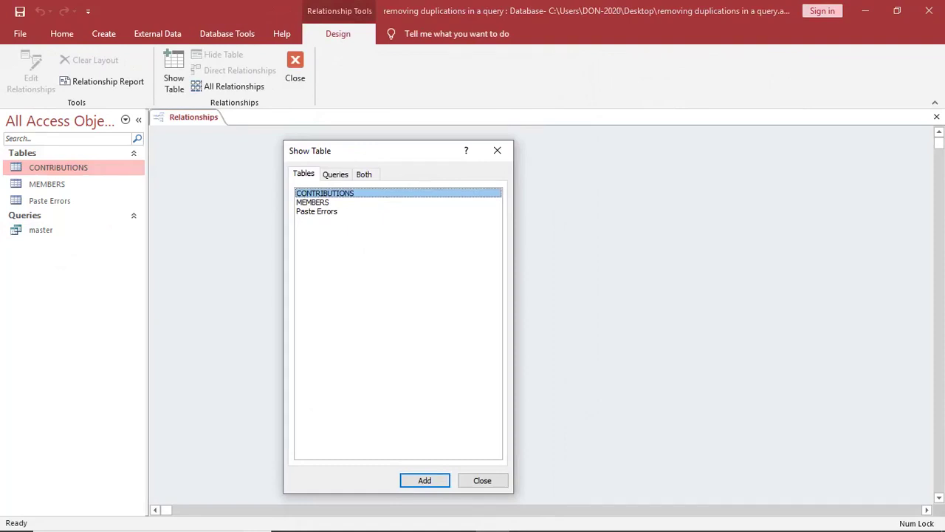
double_click(325, 192)
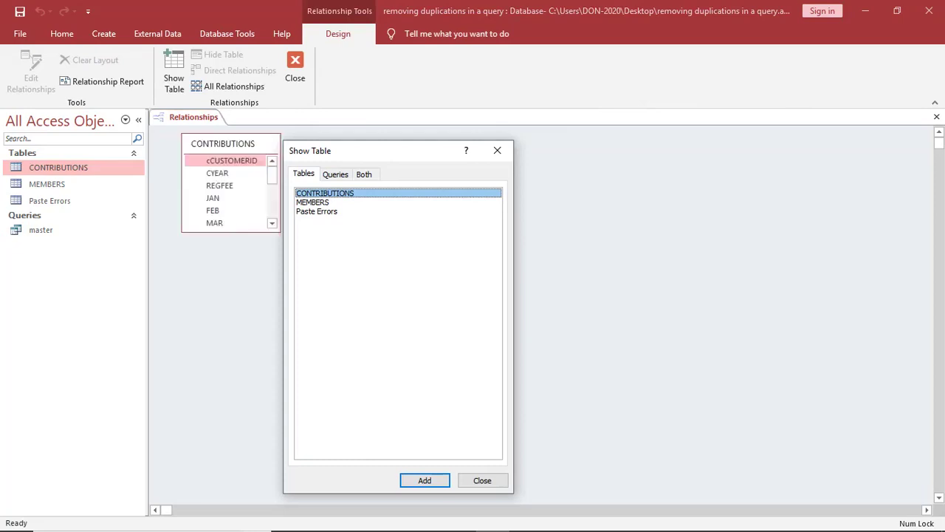
key(Down)
key(Return)
click(497, 151)
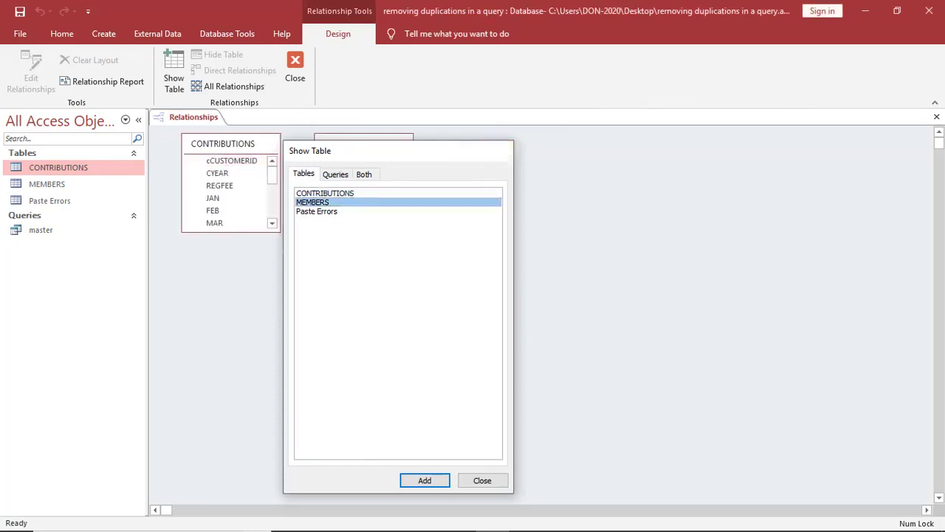
- Spread apart and enlarge the CONTRIBUTIONS and MEMBERS boxes, and close the relationships layout without saving
drag(369, 144, 496, 163)
drag(489, 250, 489, 439)
drag(231, 232, 230, 261)
drag(489, 438, 490, 262)
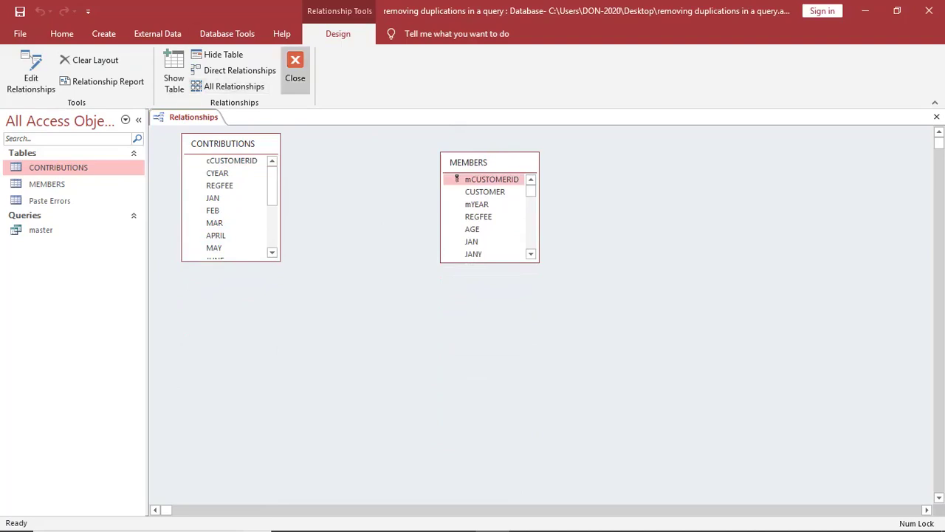
click(294, 70)
click(480, 310)
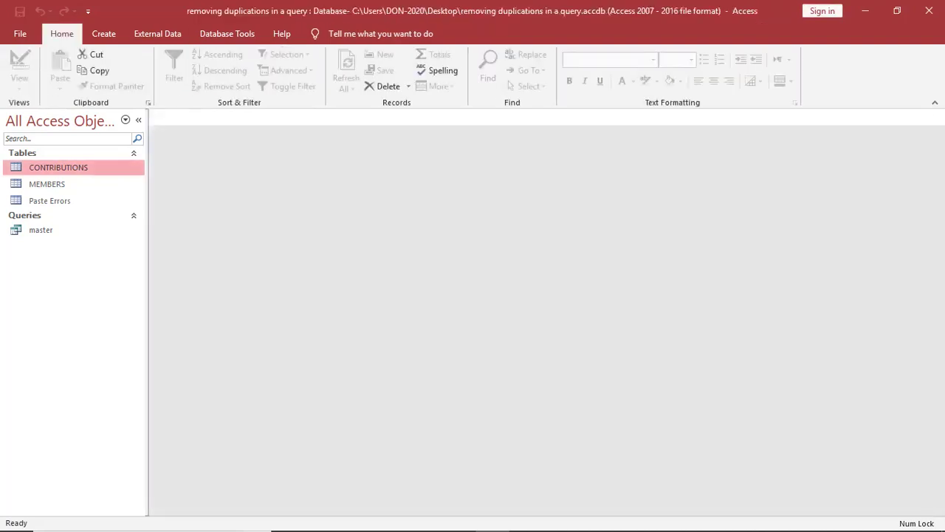
- Open the MEMBERS table, examine its AGE column, record count and full set of records, and close it
double_click(47, 183)
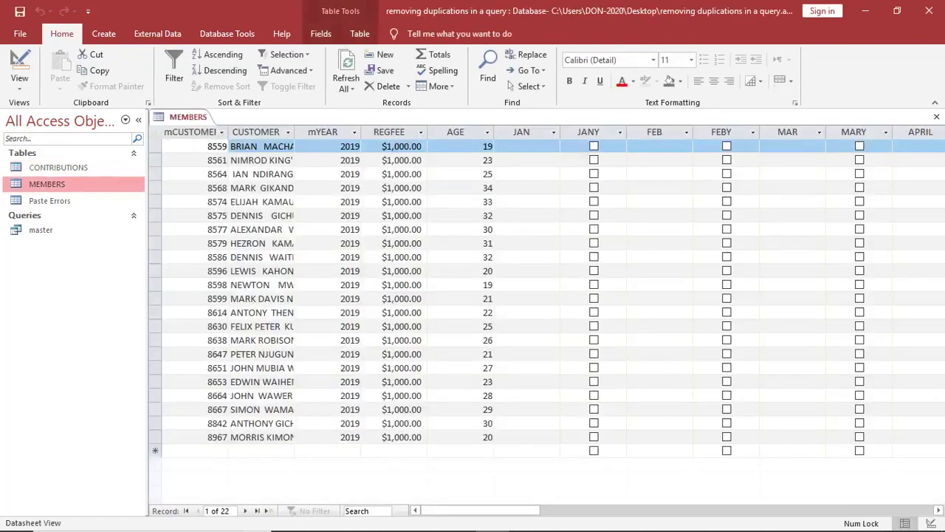
click(455, 132)
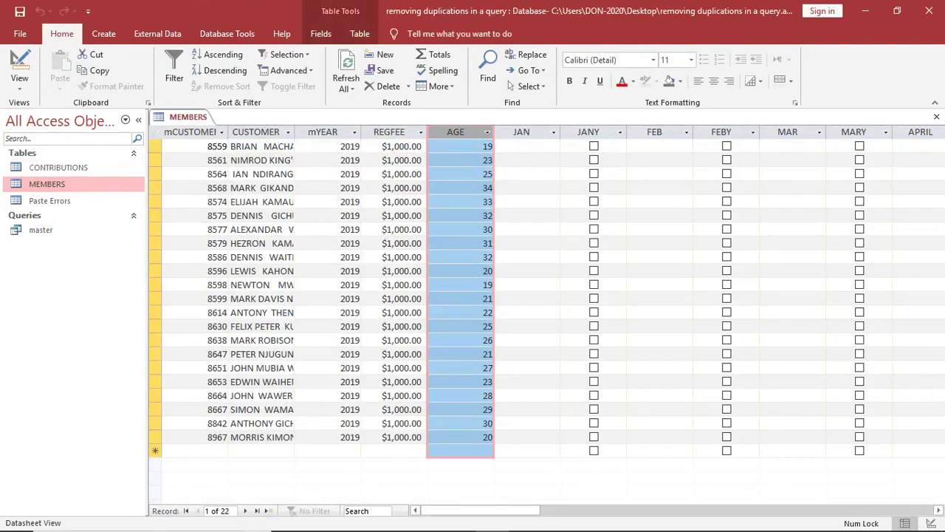
click(221, 510)
key(Escape)
click(221, 511)
key(Escape)
drag(155, 437, 155, 146)
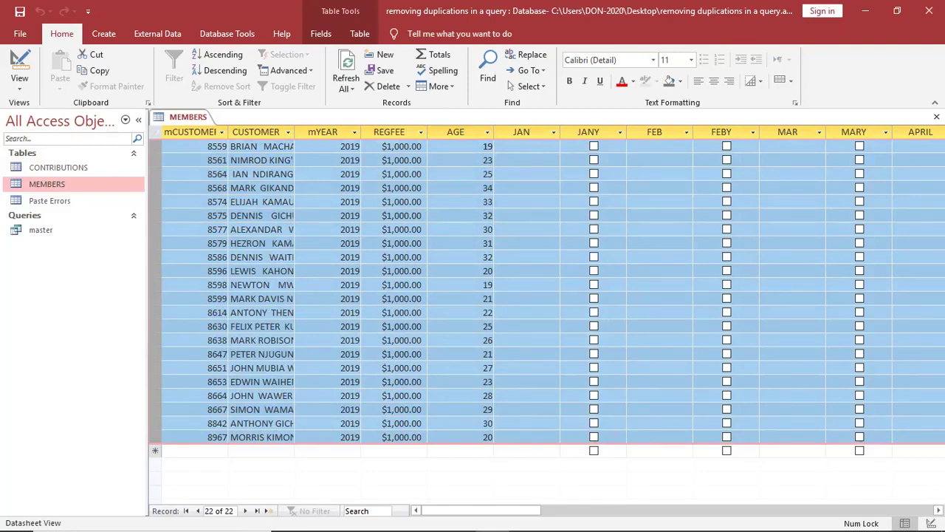
click(936, 117)
- Open the CONTRIBUTIONS table to examine its customer IDs, years and registration fees, and close it
click(59, 168)
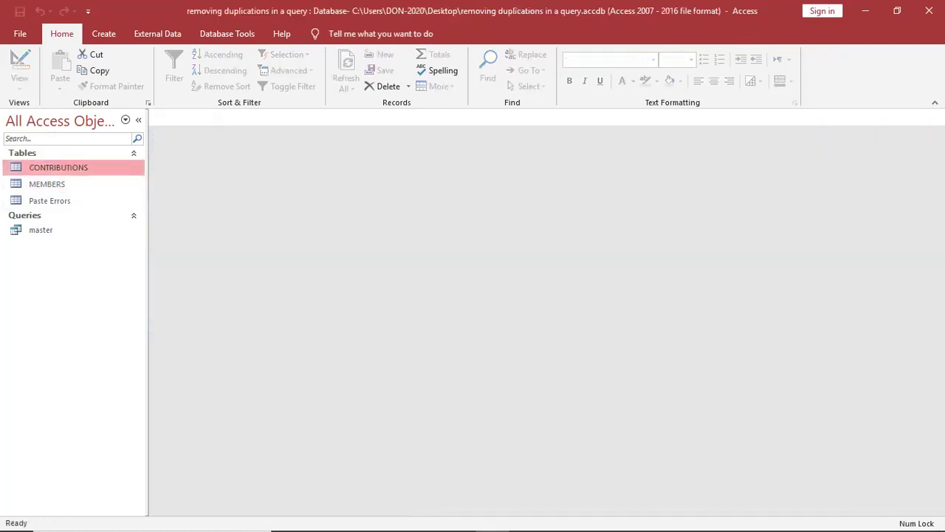
double_click(58, 168)
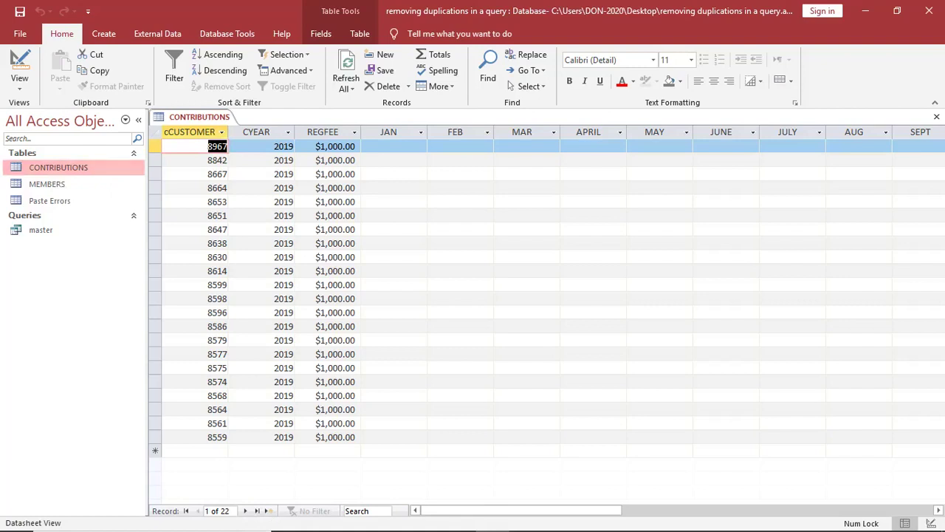
click(936, 117)
double_click(58, 167)
click(936, 117)
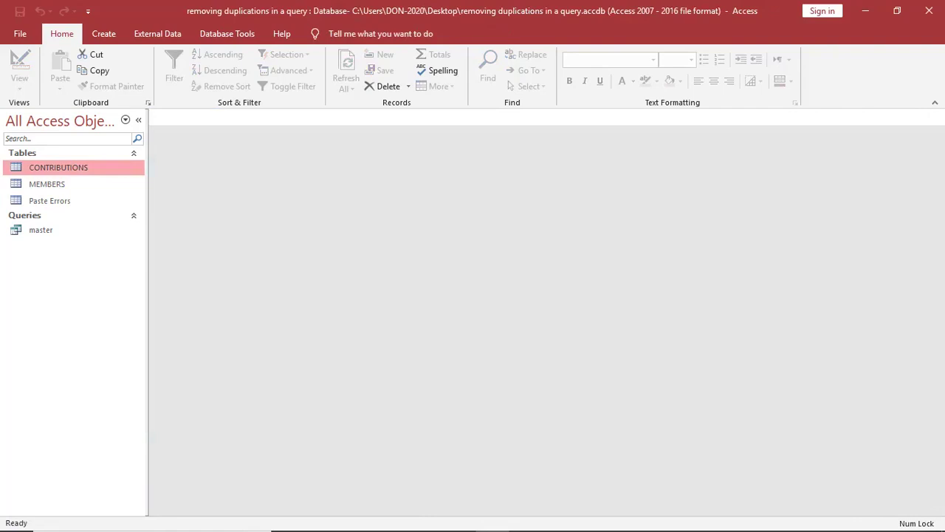
- Open the master query in Design View and enlarge the area showing its source tables
click(42, 229)
right_click(41, 230)
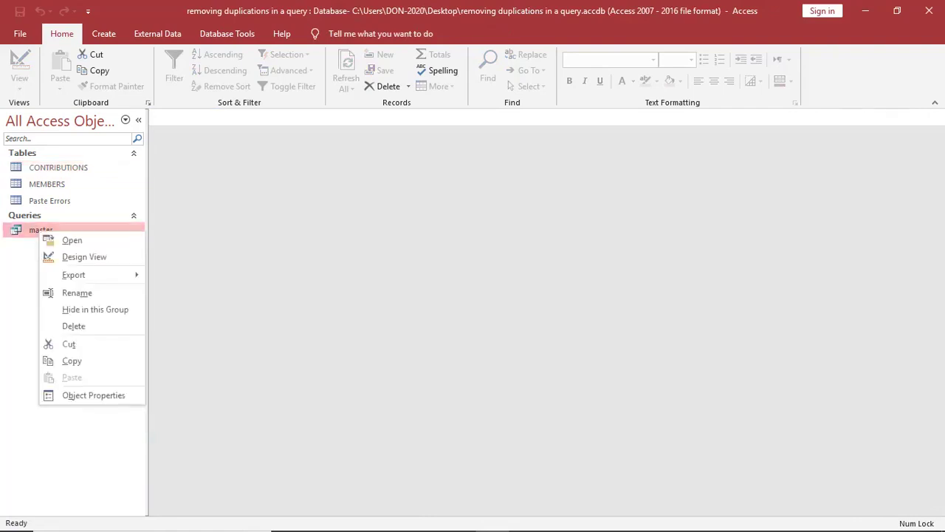
click(82, 256)
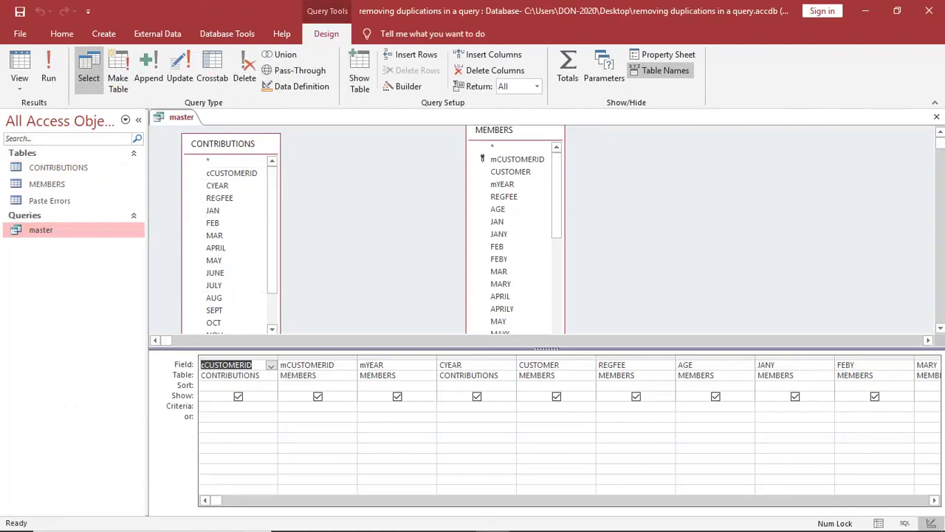
drag(318, 348, 317, 378)
mouse_move(273, 238)
mouse_down()
mouse_move(273, 269)
mouse_move(273, 238)
mouse_up()
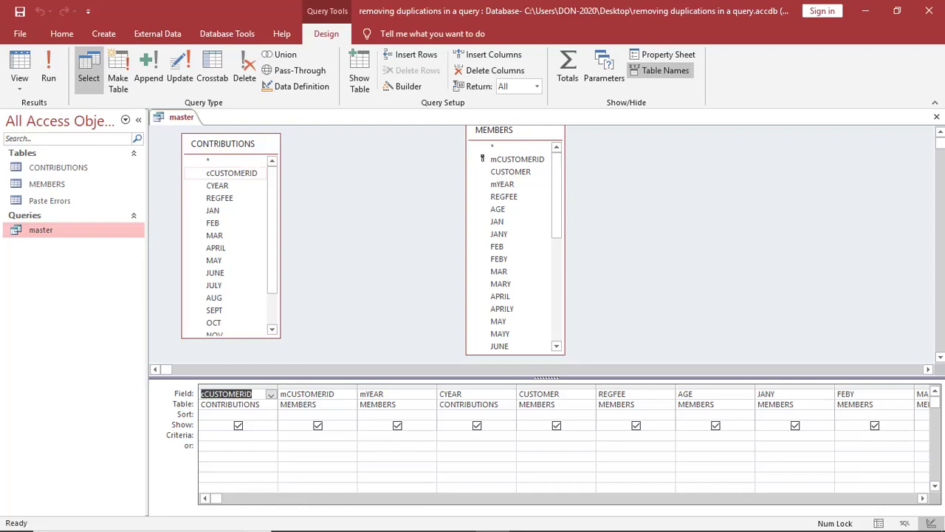
- Reposition the MEMBERS and CONTRIBUTIONS boxes in the query design, comparing the cCUSTOMERID and mCUSTOMERID fields
click(231, 173)
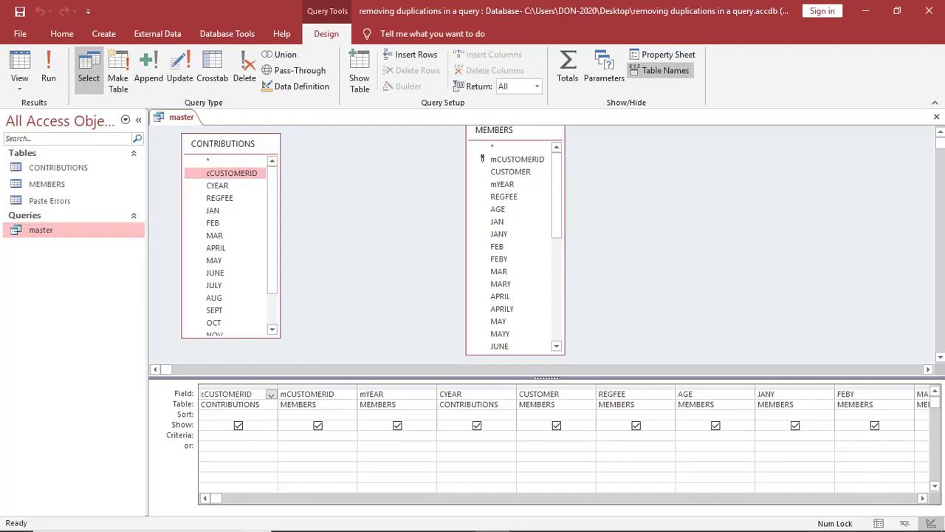
drag(494, 130, 386, 136)
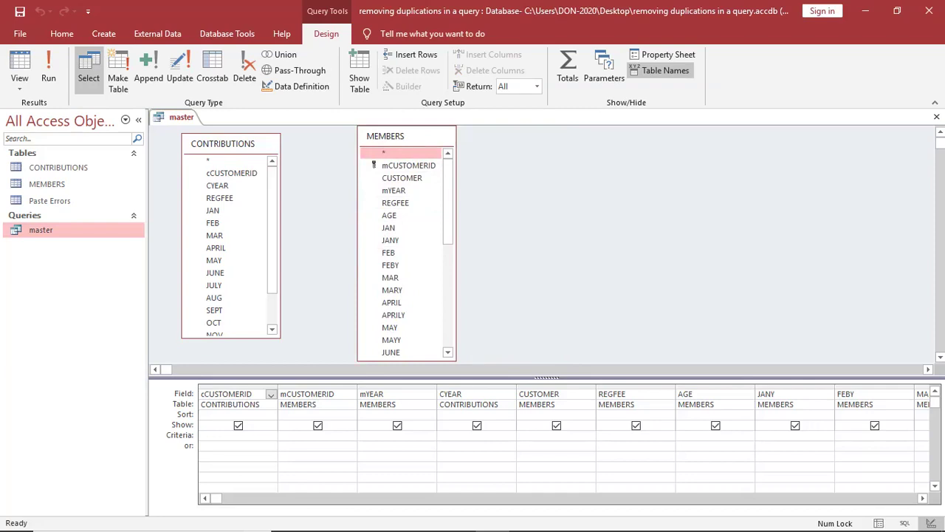
click(231, 173)
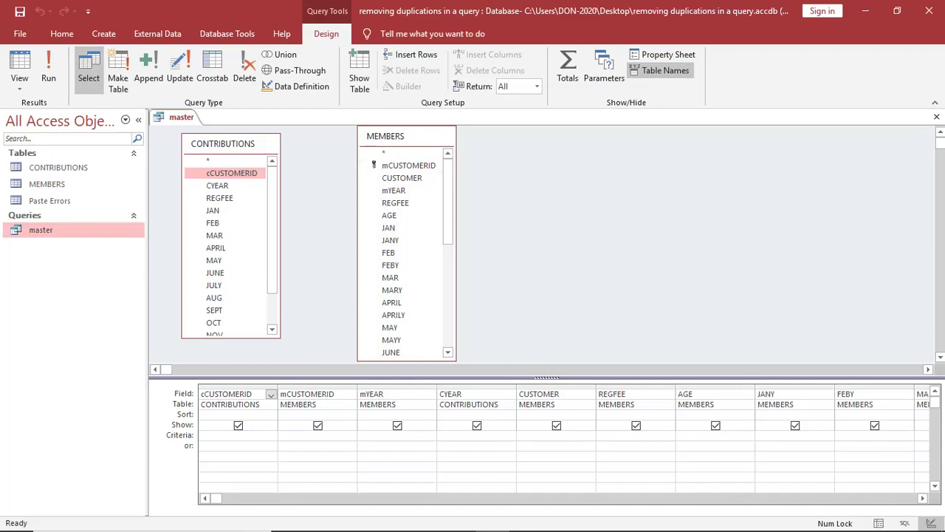
click(408, 166)
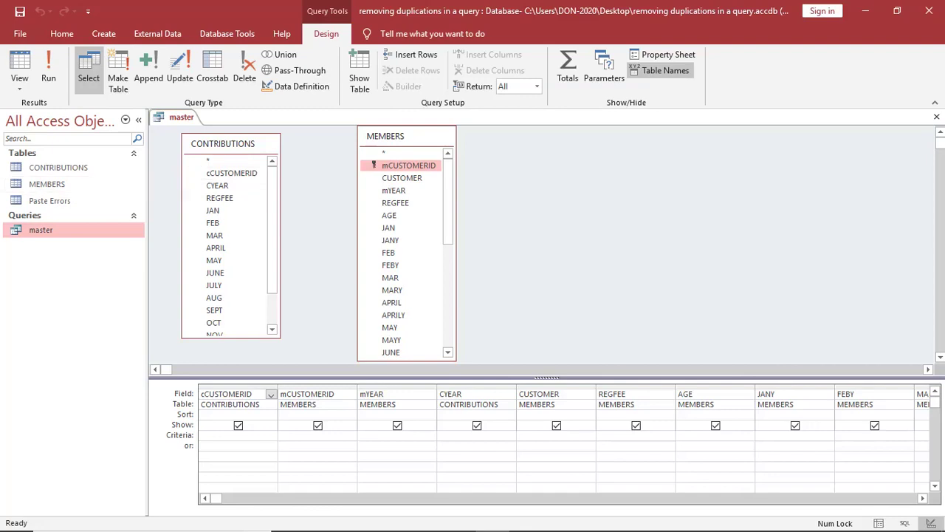
drag(223, 144, 204, 145)
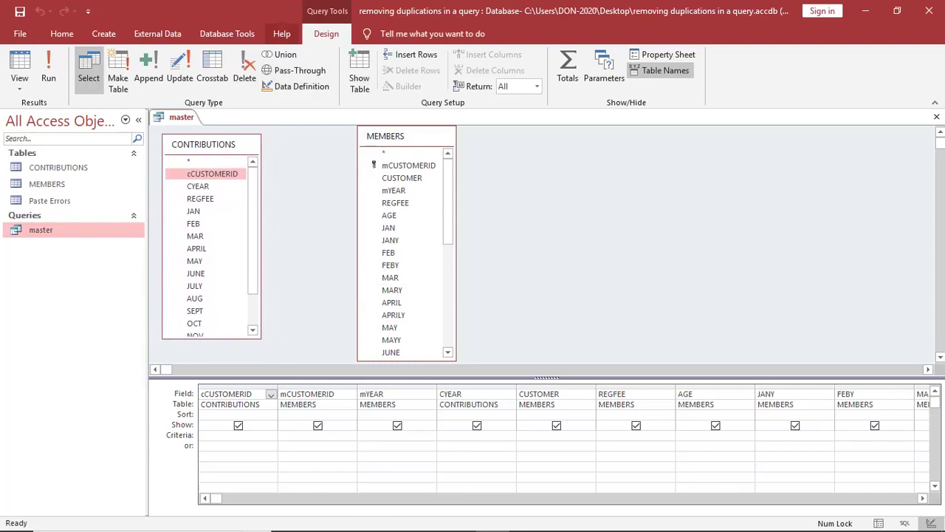
click(227, 33)
click(174, 68)
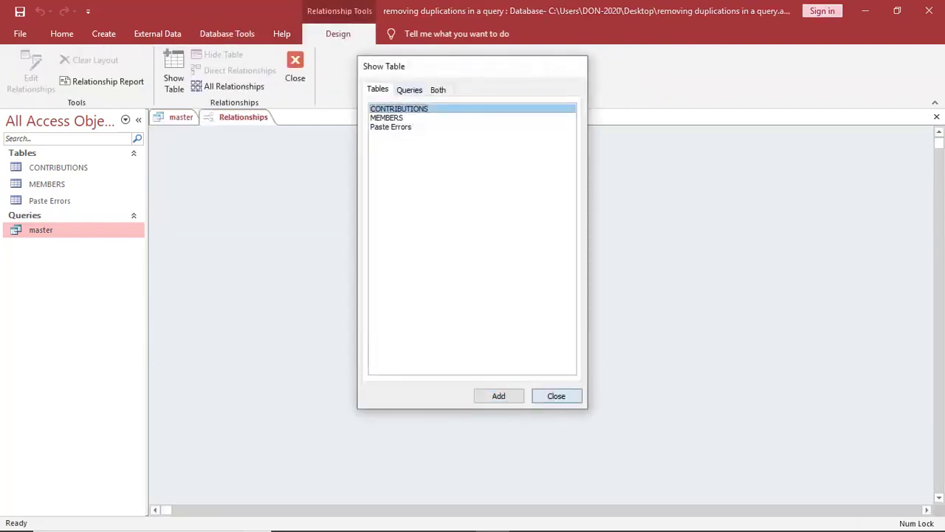
click(556, 396)
right_click(243, 117)
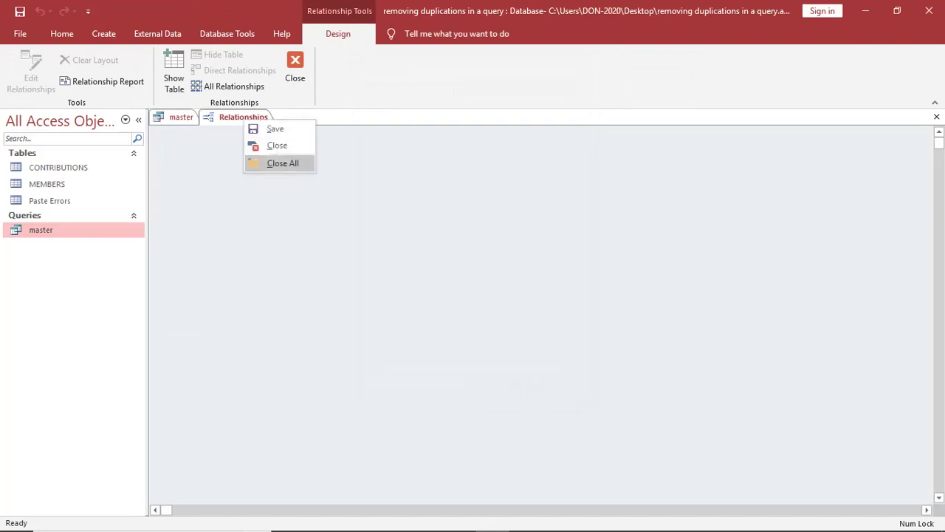
click(274, 143)
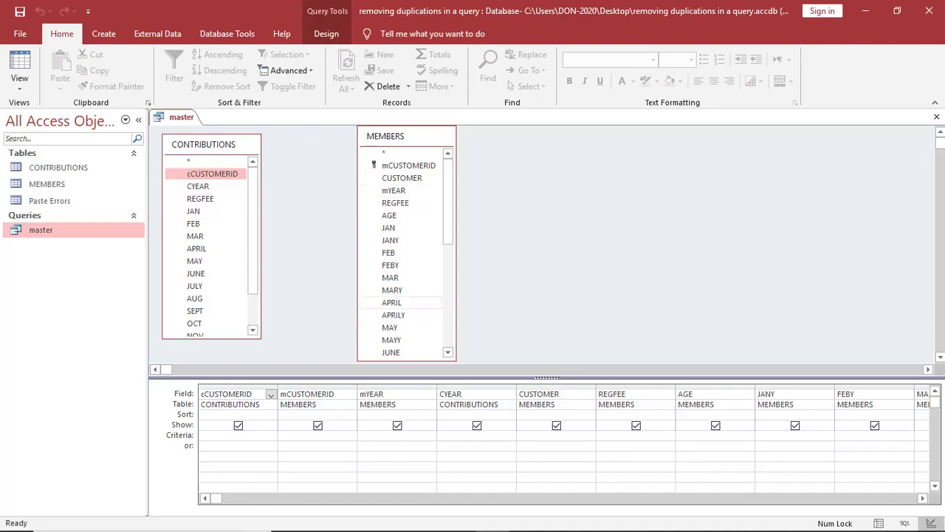
- Display the master query's results in Datasheet View
drag(392, 302, 401, 178)
drag(402, 178, 402, 178)
mouse_move(215, 498)
mouse_down()
mouse_move(875, 498)
mouse_move(215, 497)
mouse_up()
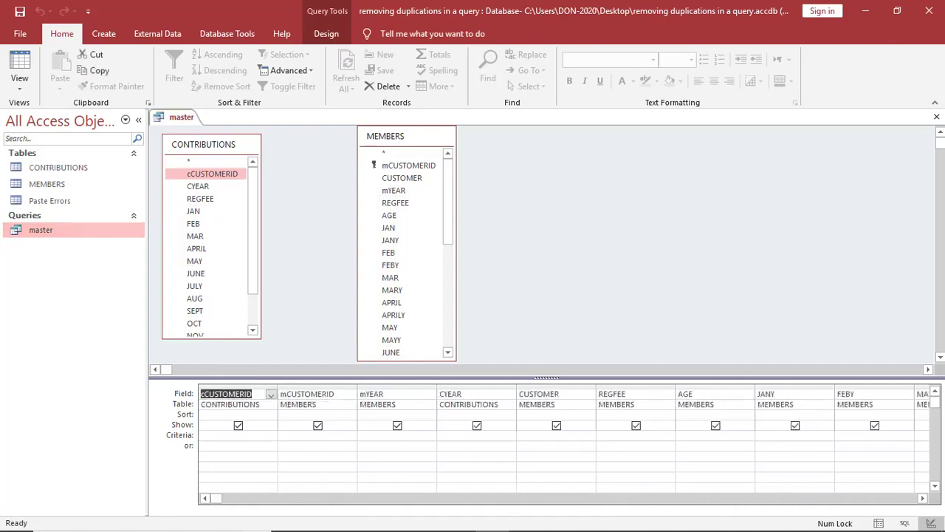
click(19, 66)
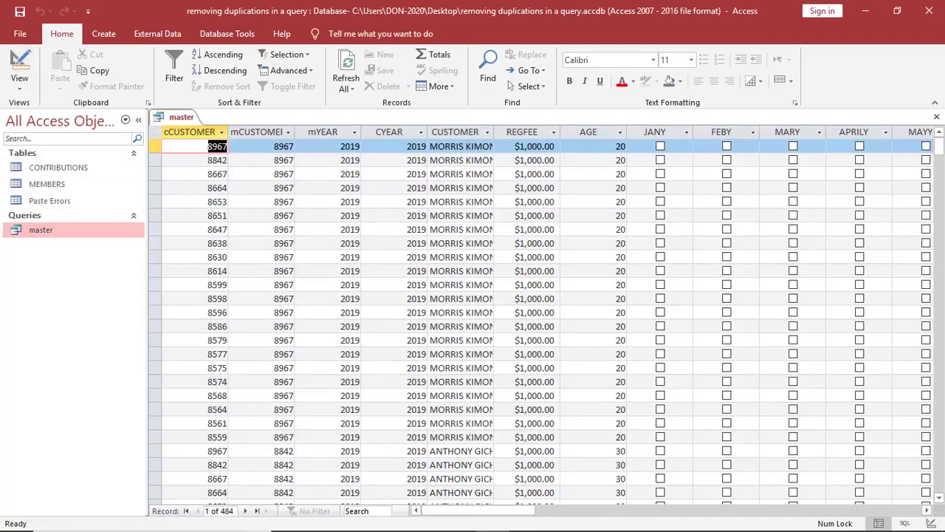
- Examine the master query's rows for each mCUSTOMERID, highlighting the blocks for 8967 and 8842 to spot repeated members
drag(155, 270, 155, 146)
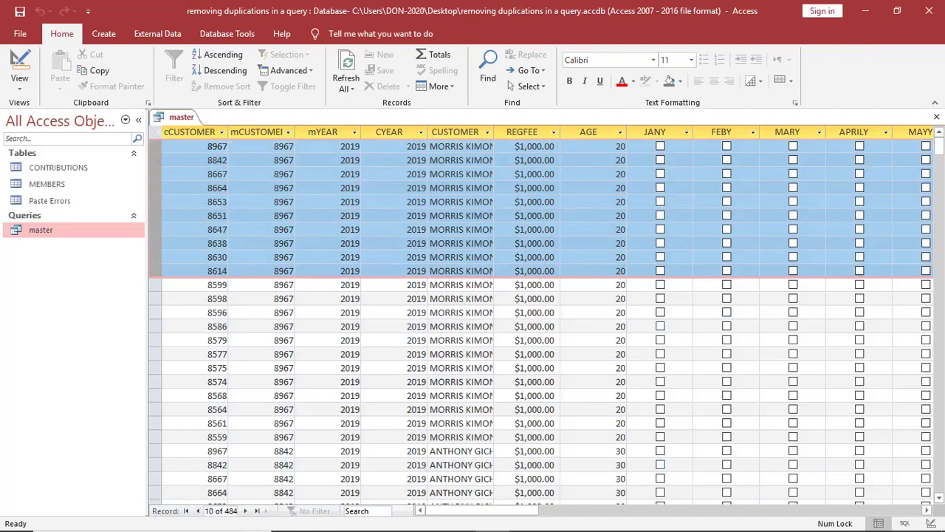
drag(155, 437, 155, 147)
scroll(539, 318, down, 9)
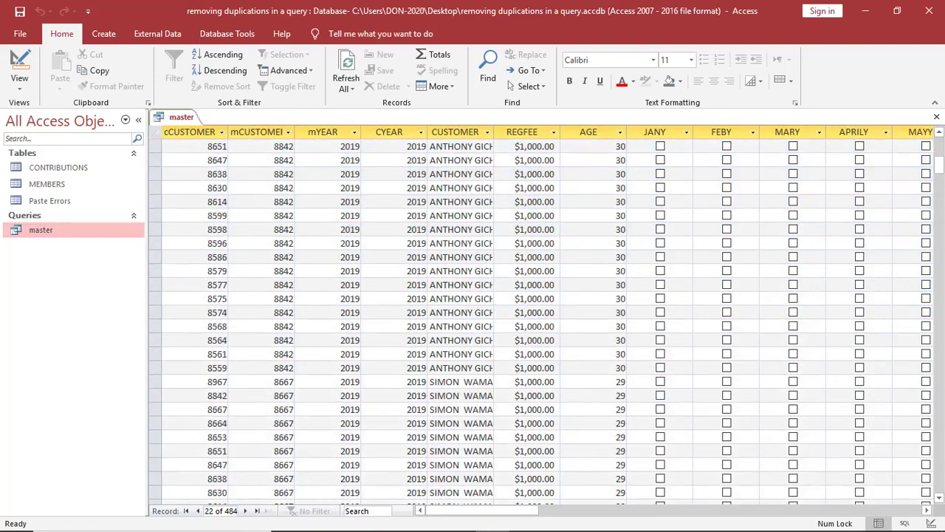
drag(155, 367, 156, 147)
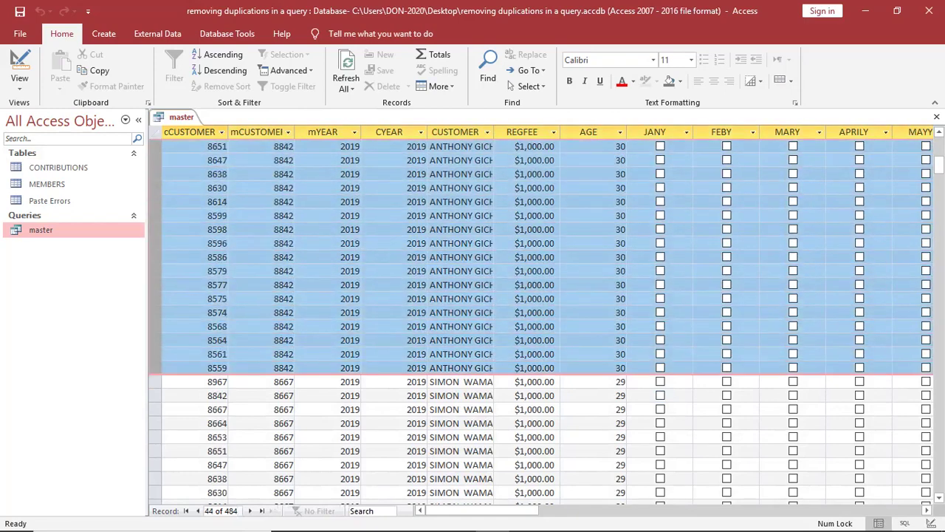
- Open the MEMBERS table and highlight its AGE column to compare its records with the query's results
double_click(46, 184)
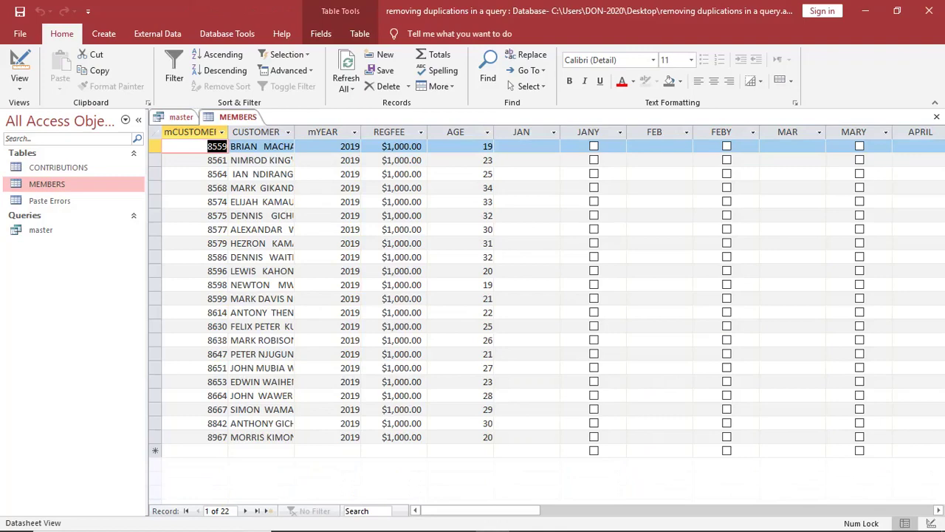
click(455, 132)
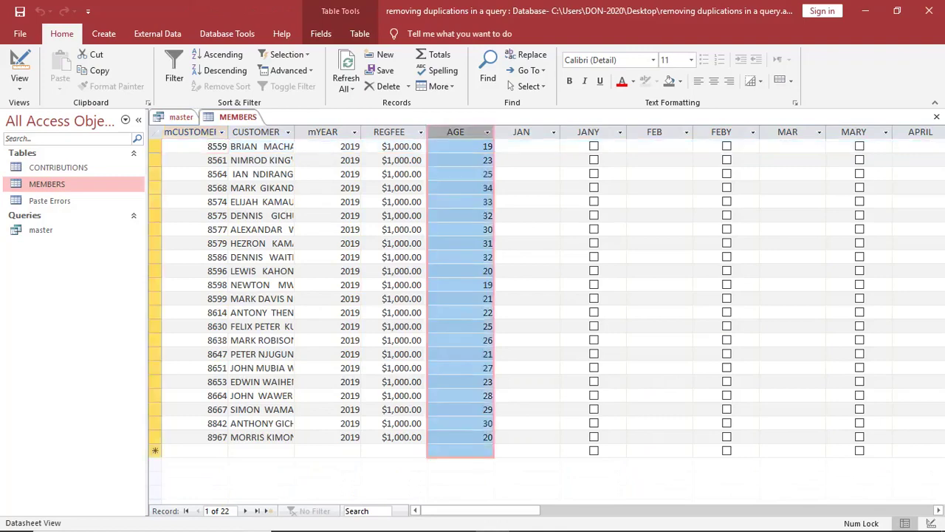
- Return to the master query and reopen it in Design View
double_click(43, 230)
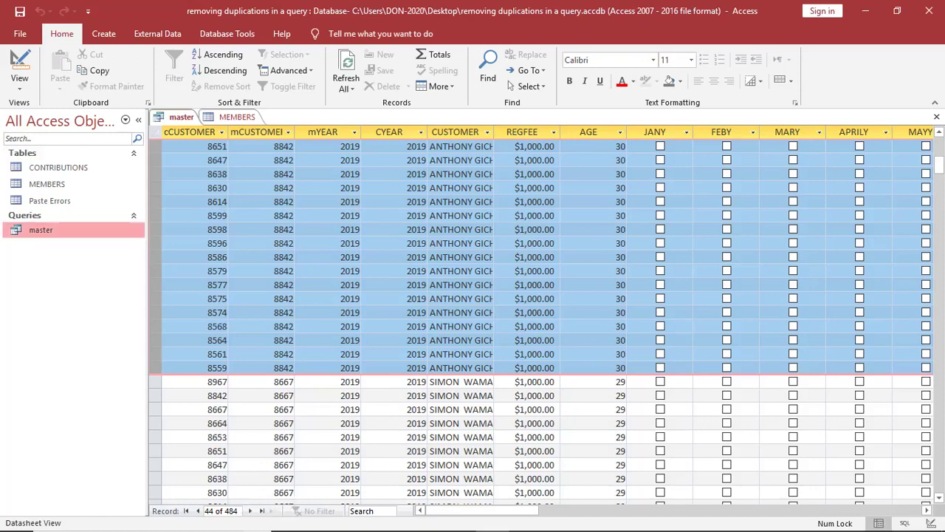
right_click(43, 230)
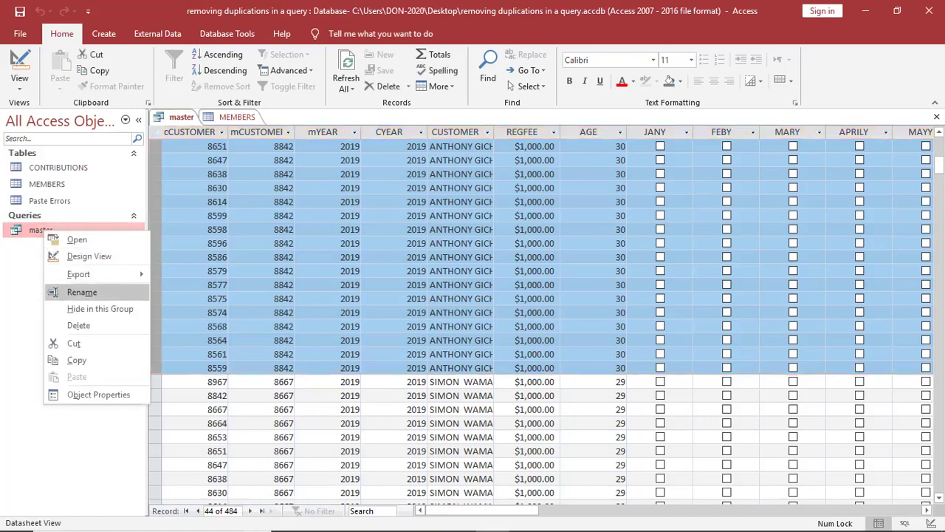
click(71, 254)
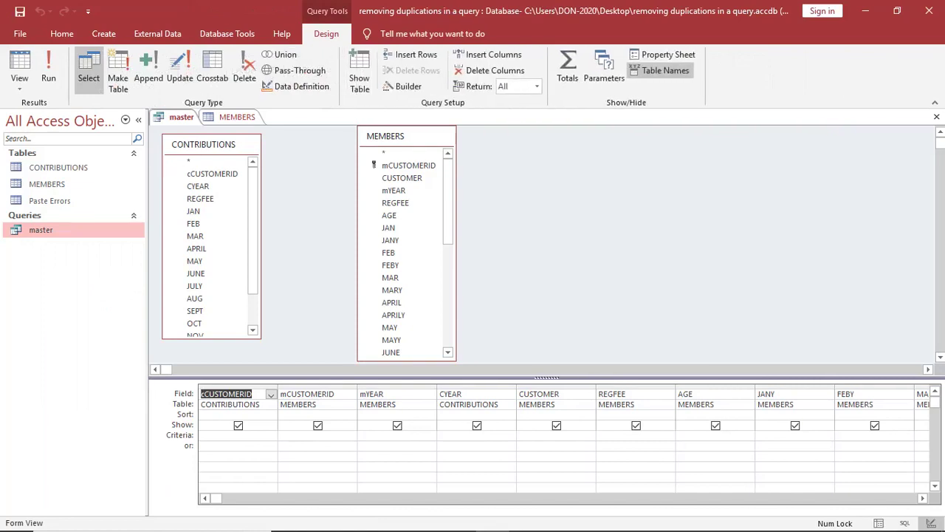
- Close the MEMBERS table, leaving the master query open in Design View
click(226, 33)
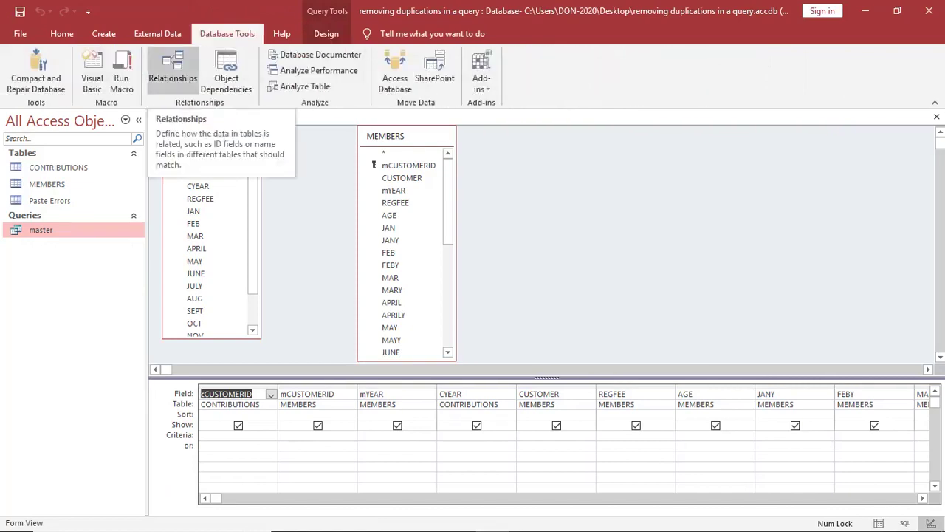
click(173, 70)
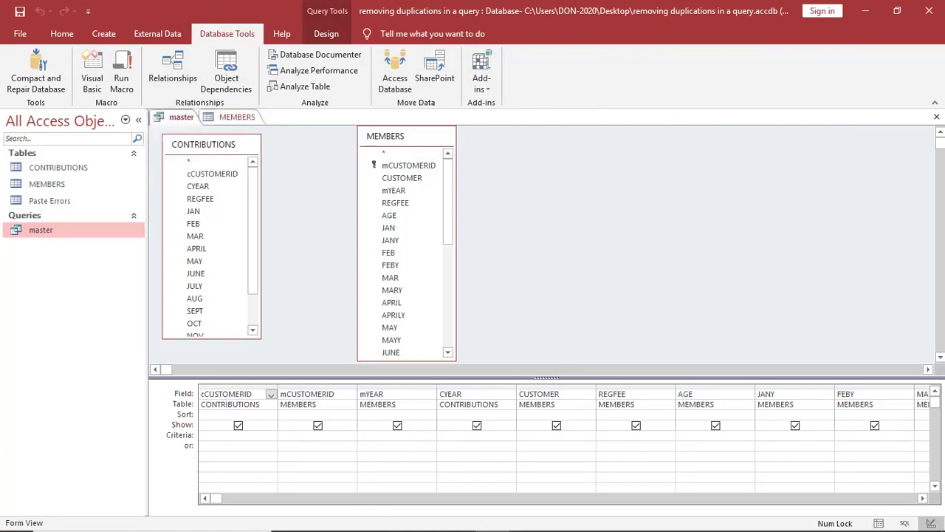
right_click(234, 116)
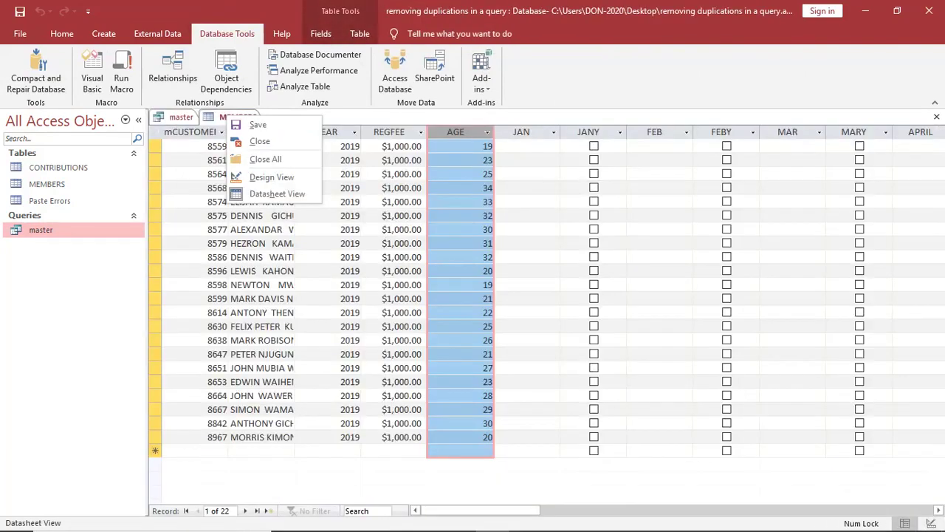
click(271, 177)
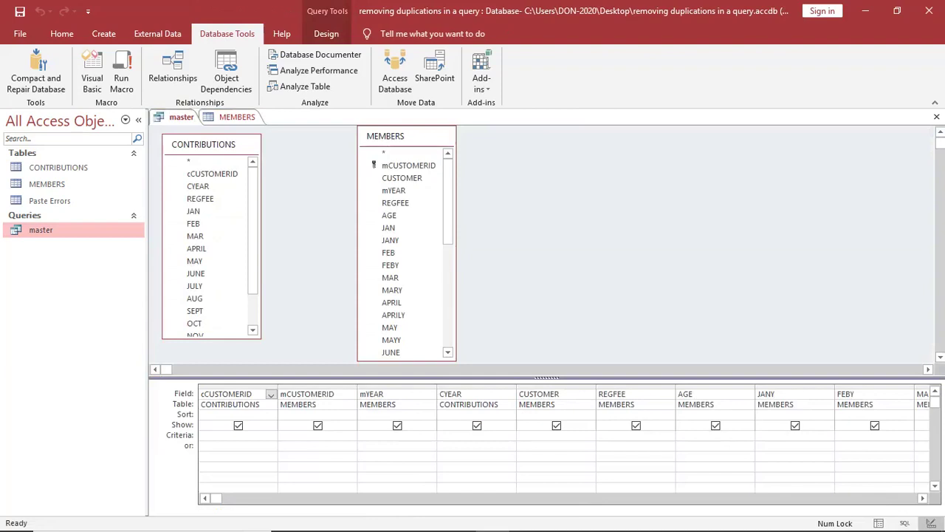
right_click(237, 117)
click(260, 143)
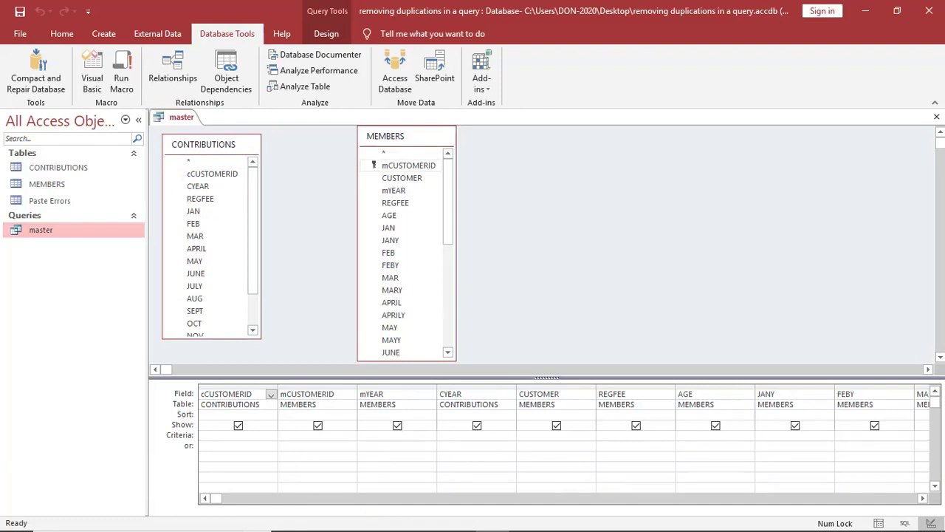
- Join mCUSTOMERID in MEMBERS to cCUSTOMERID in CONTRIBUTIONS, including all MEMBERS records and only the matching CONTRIBUTIONS records
click(408, 165)
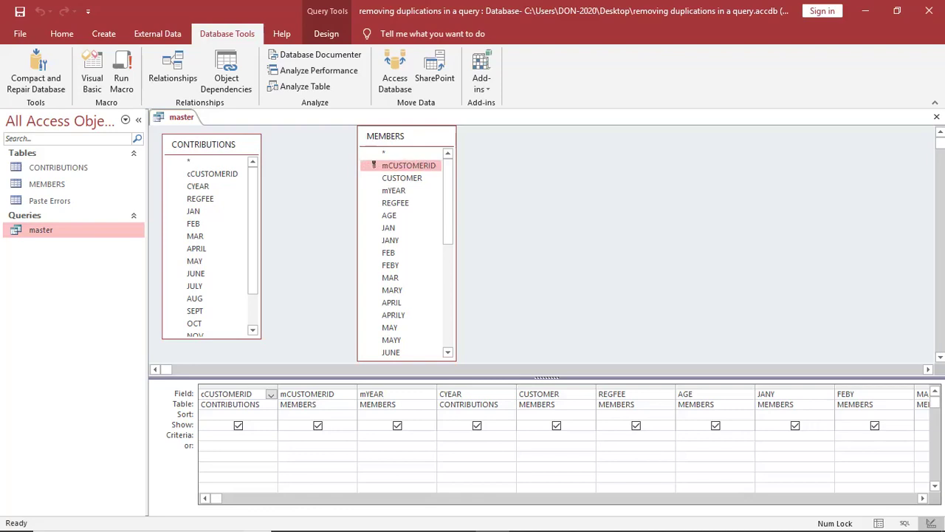
drag(407, 165, 214, 175)
double_click(310, 170)
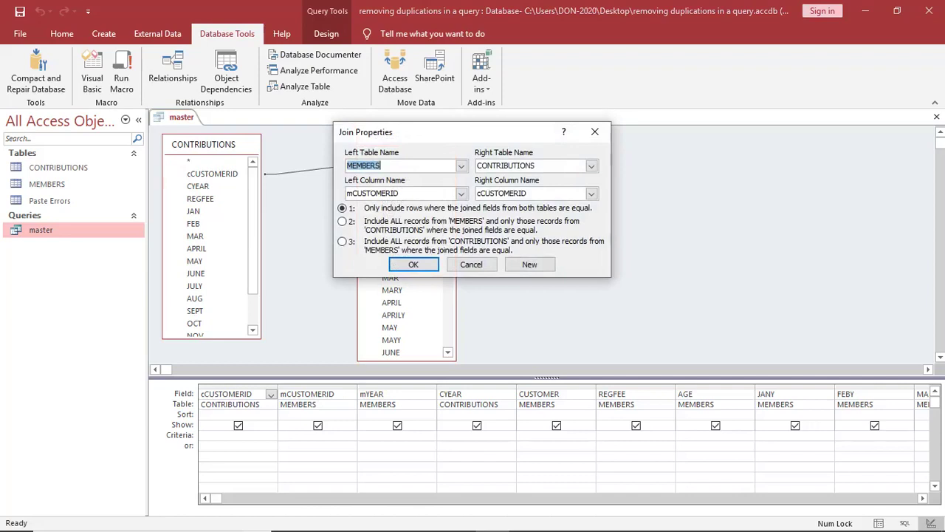
click(342, 221)
click(428, 265)
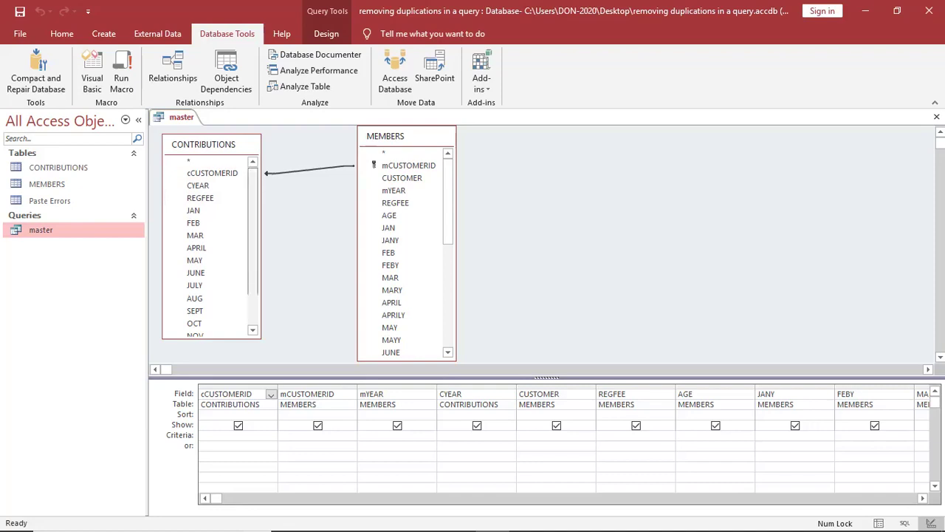
- Join mYEAR in MEMBERS to CYEAR in CONTRIBUTIONS, including all MEMBERS records and only the matching CONTRIBUTIONS records
scroll(214, 244, down, 2)
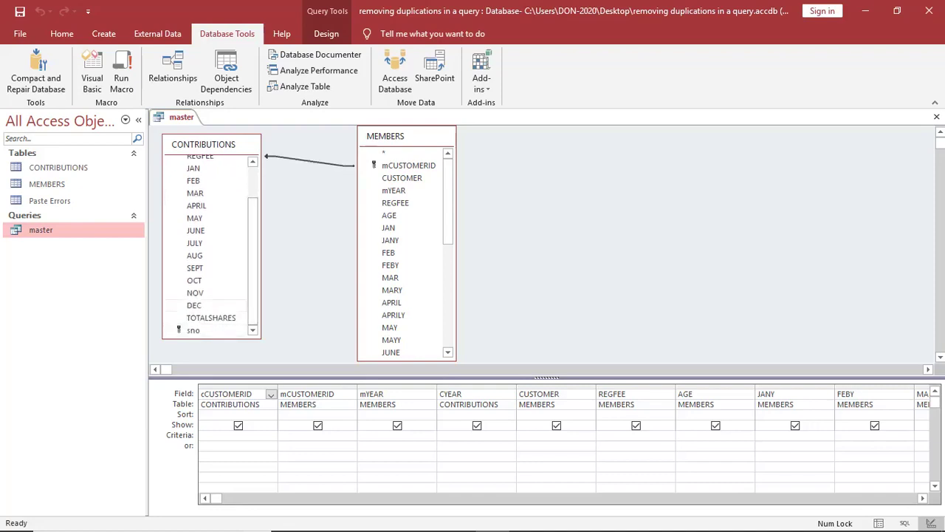
scroll(214, 243, up, 2)
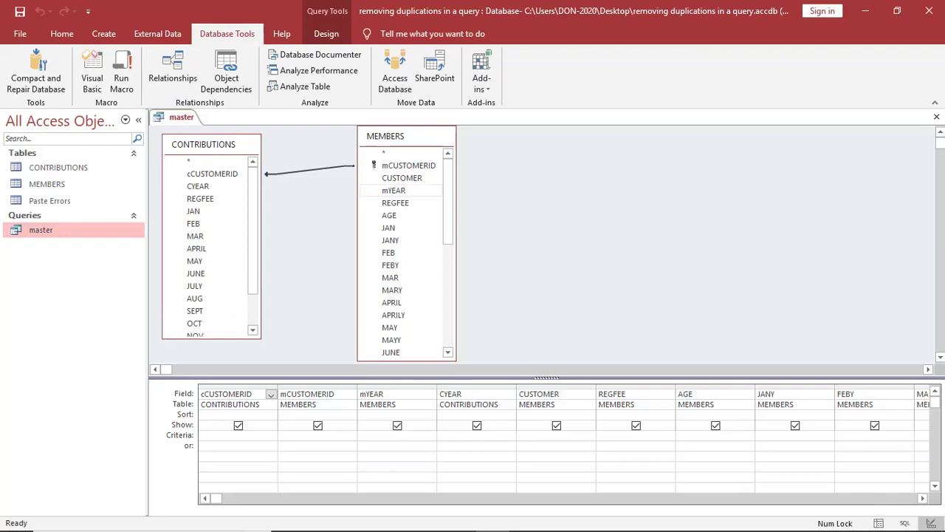
click(394, 191)
drag(393, 190, 198, 186)
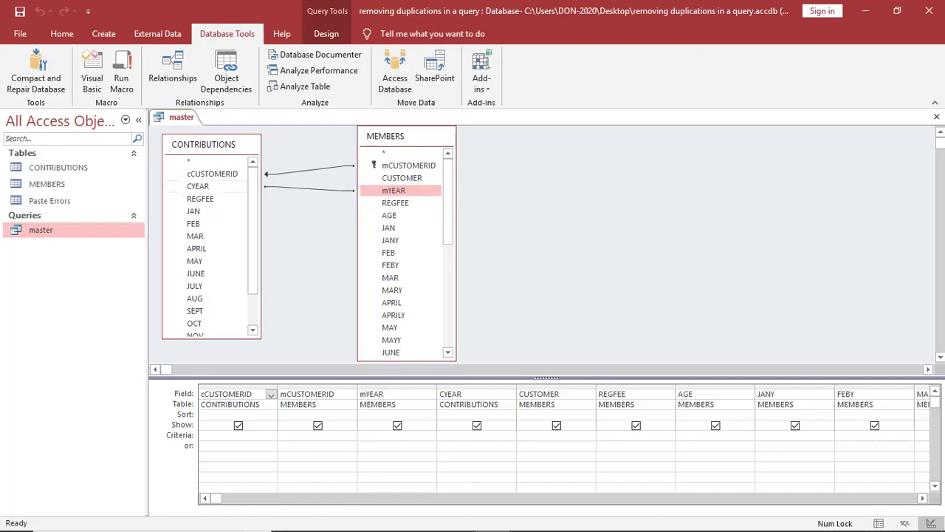
click(310, 189)
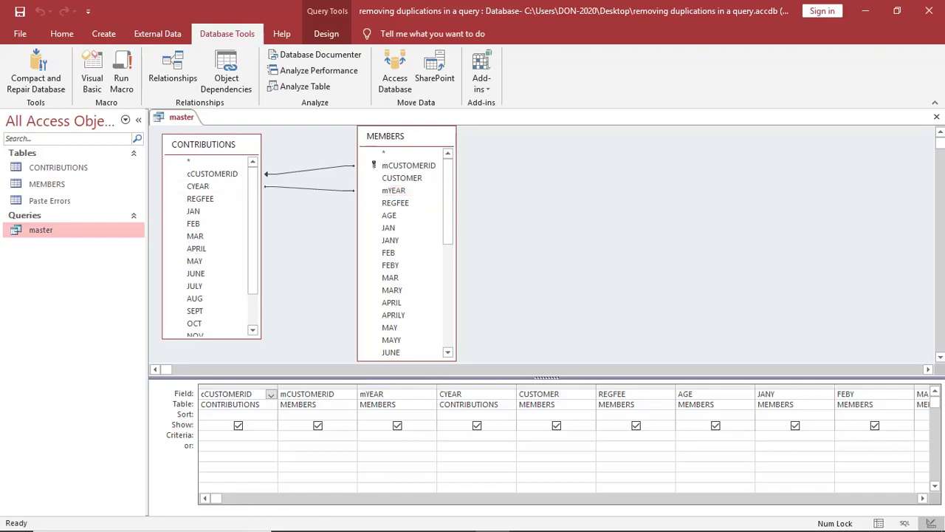
double_click(310, 189)
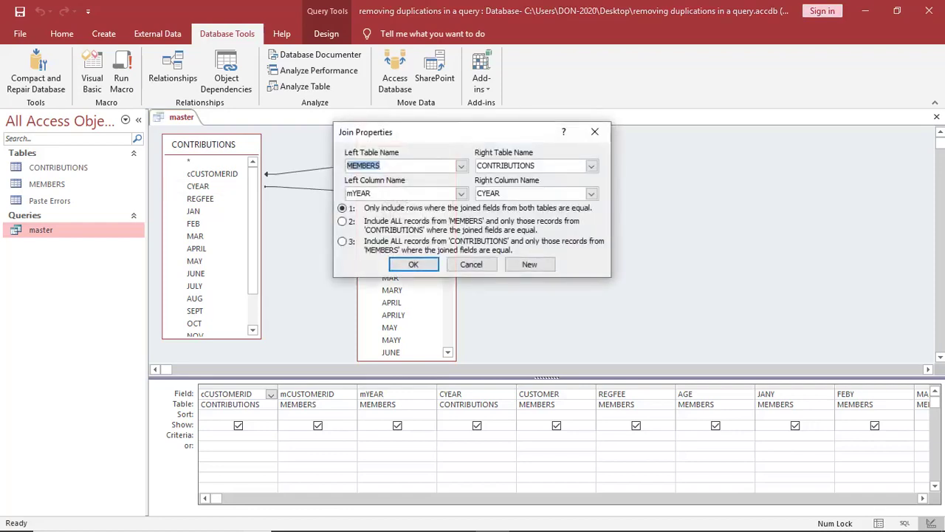
click(342, 221)
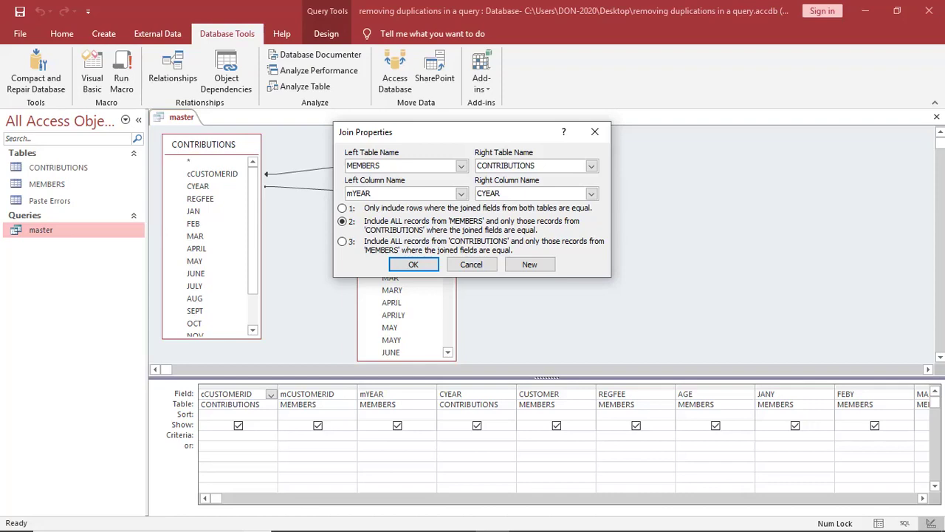
click(413, 264)
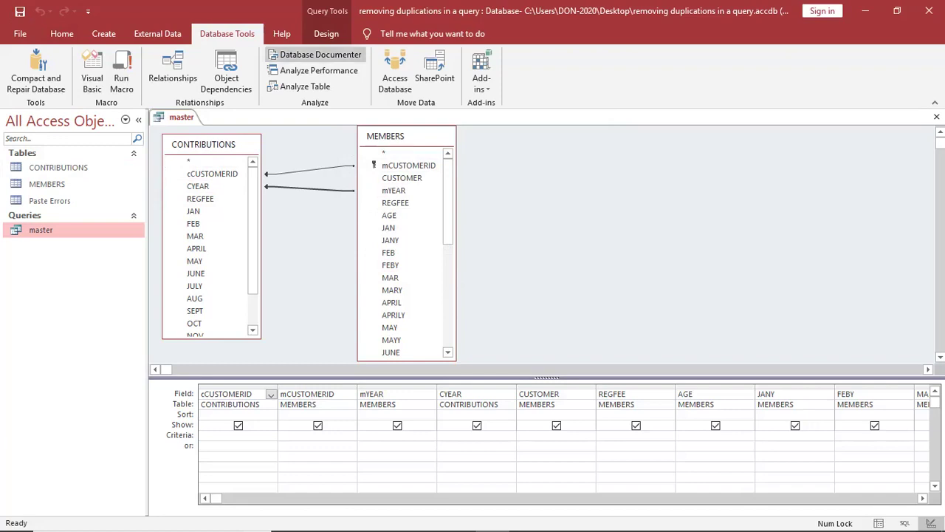
- Display the joined master query in Datasheet View to check its record count, and return it to Design View
click(62, 34)
click(18, 67)
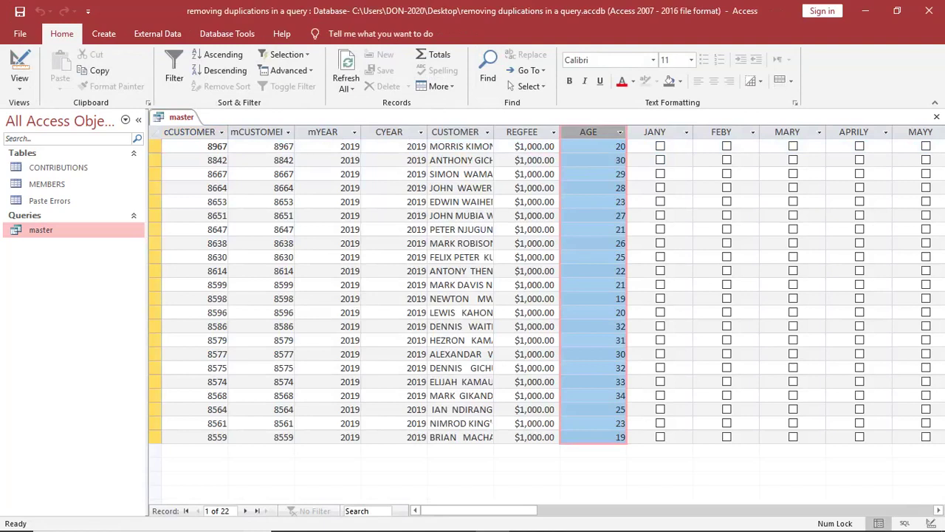
click(207, 510)
key(Escape)
right_click(64, 228)
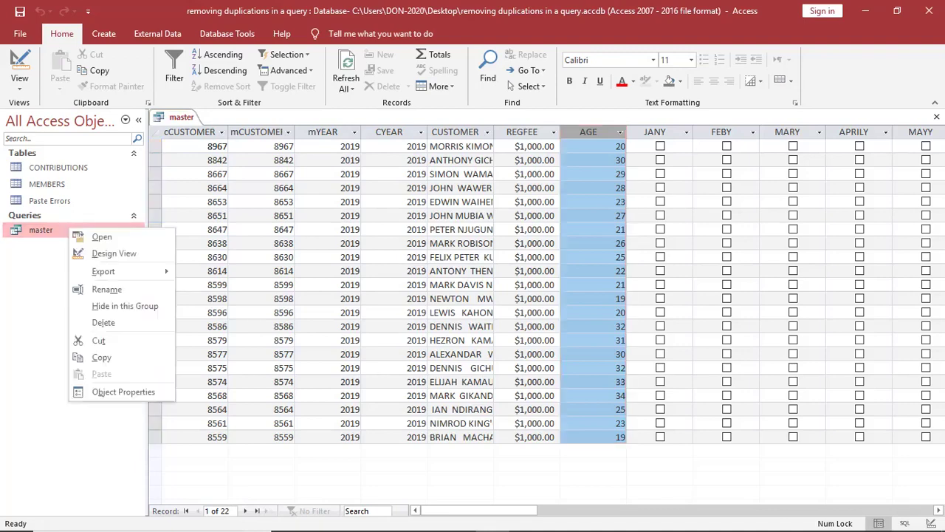
click(96, 254)
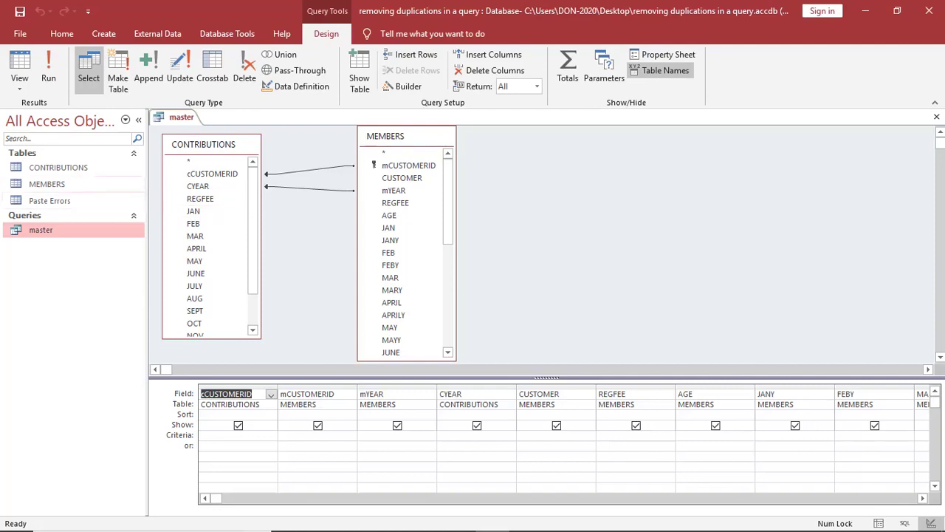
- Open the CONTRIBUTIONS table, highlight its cCUSTOMERID and CYEAR columns, and return to the master query's design
double_click(58, 167)
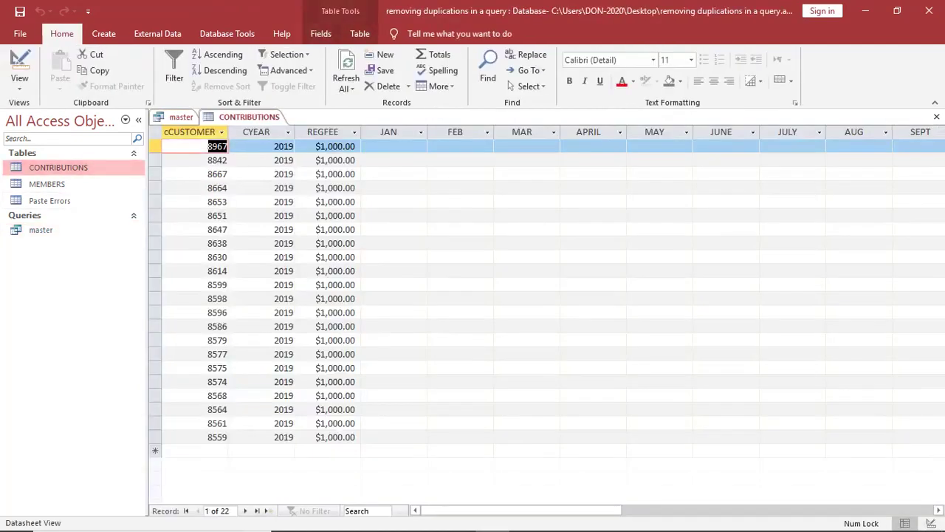
drag(256, 132, 194, 133)
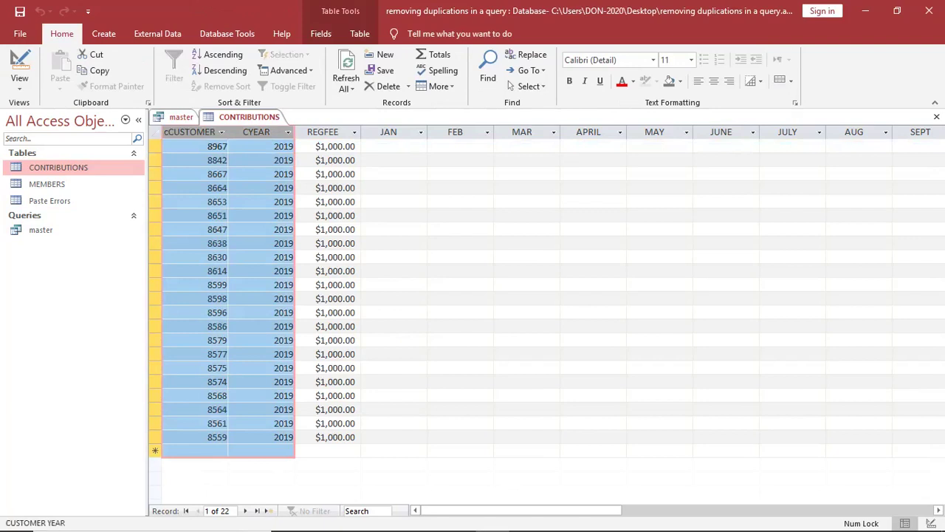
click(41, 229)
right_click(52, 230)
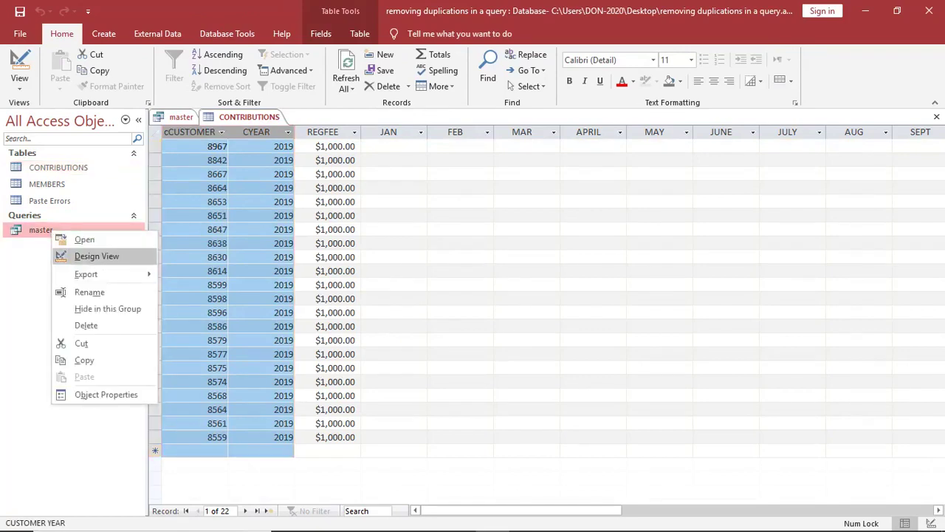
click(93, 256)
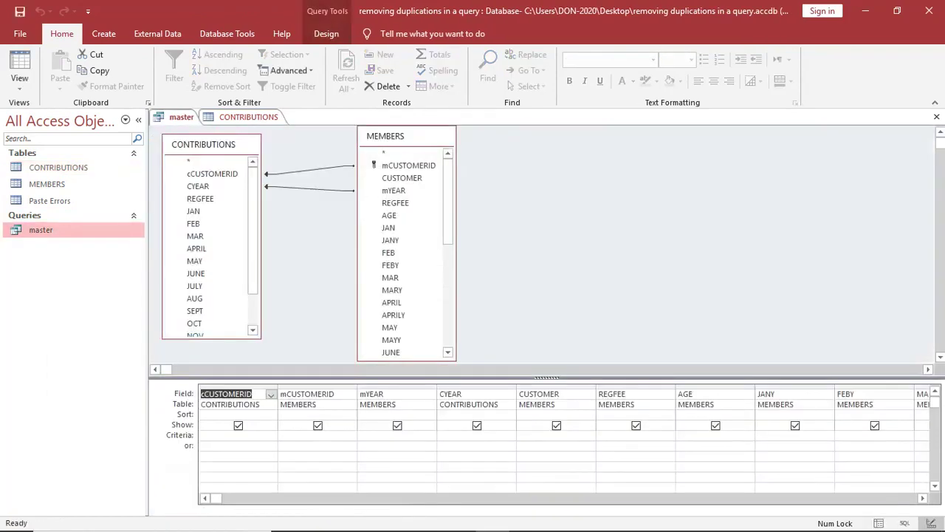
- Show the master query in Datasheet View and highlight its columns from cCUSTOMERID through AGE to check for duplicates
click(19, 70)
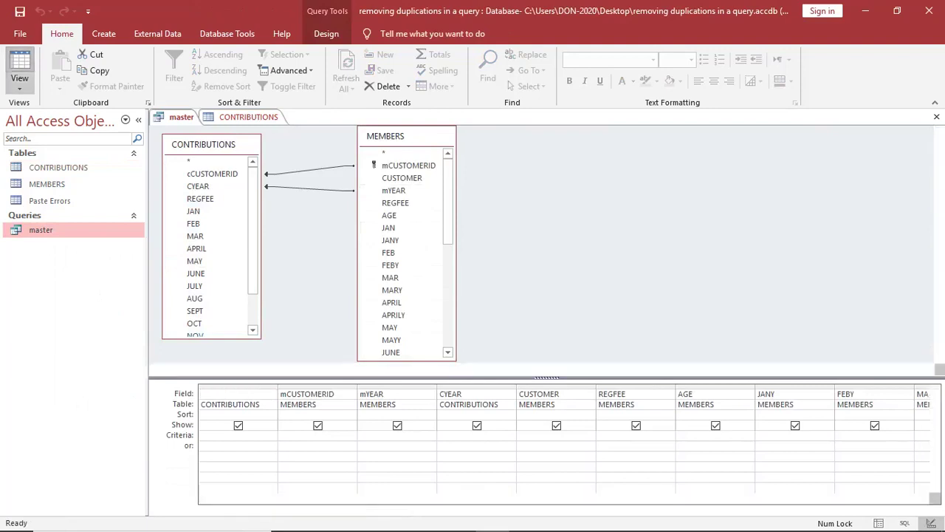
click(589, 132)
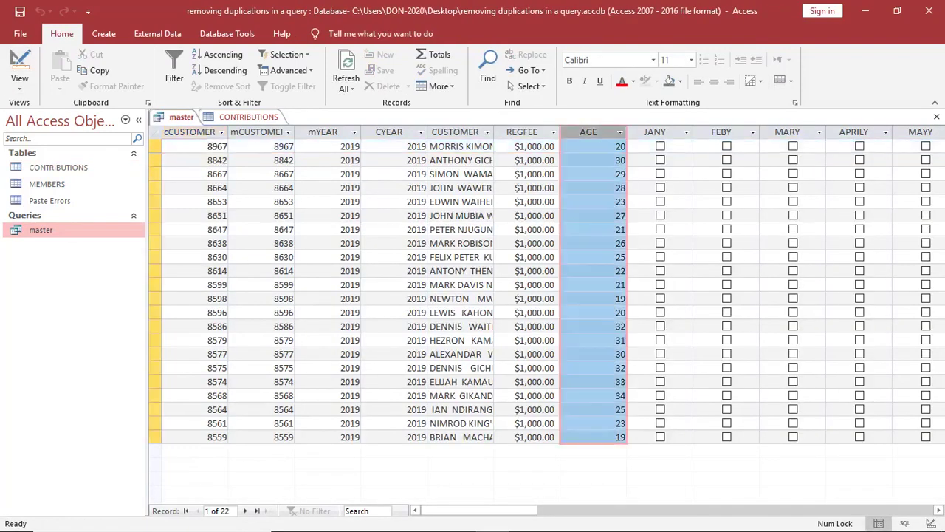
drag(589, 132, 190, 133)
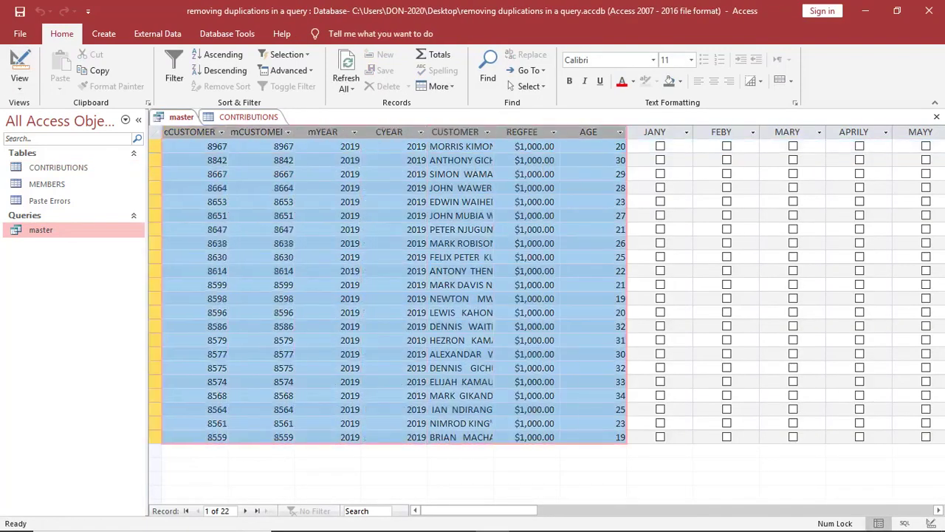